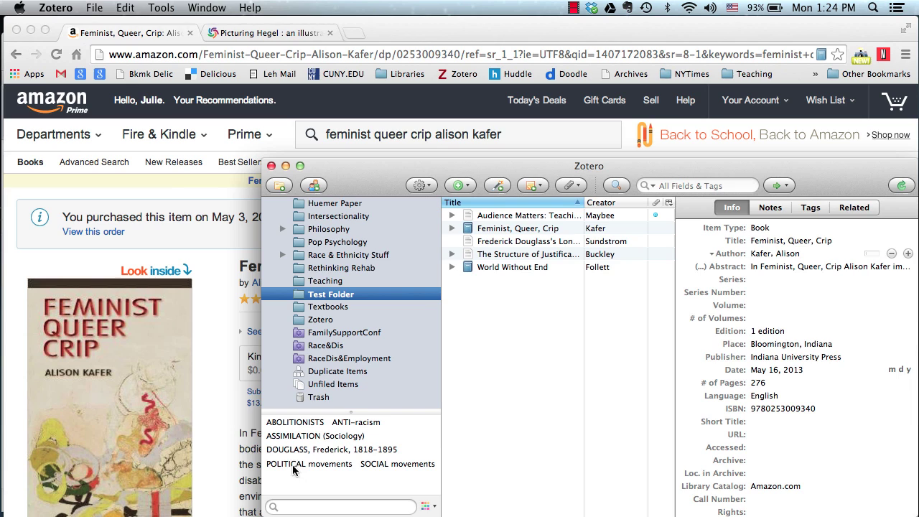
Step: Switch to Chrome, save the Amazon book "Feminist, Queer, Crip" to Zotero's Test Folder, and check the entry in Zotero
click(220, 424)
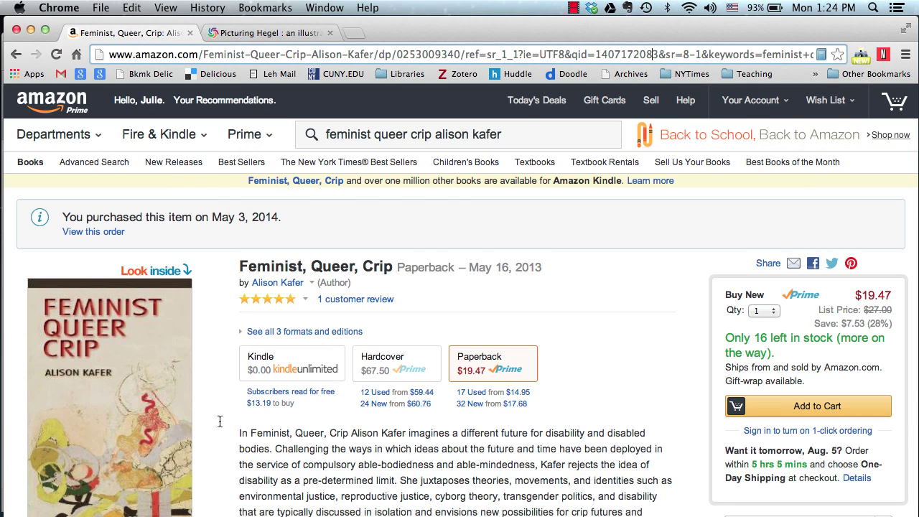
click(822, 55)
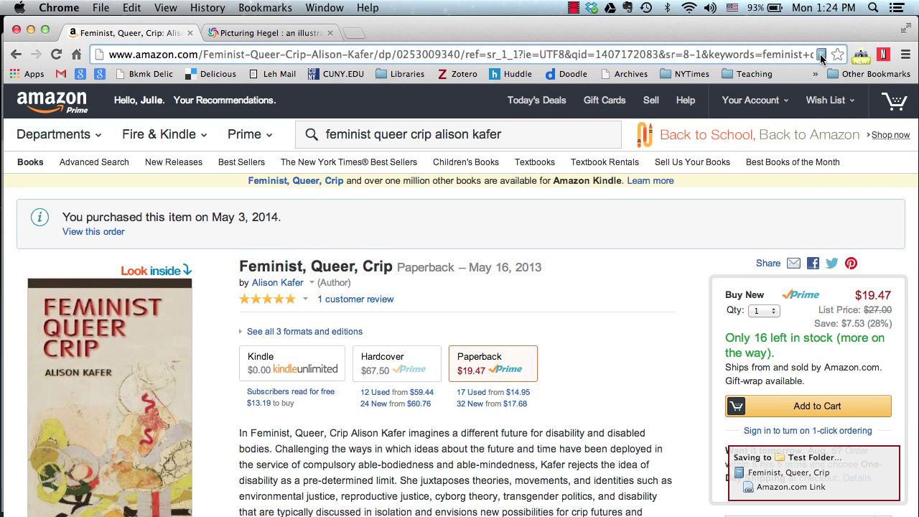
key(ctrl+Tab)
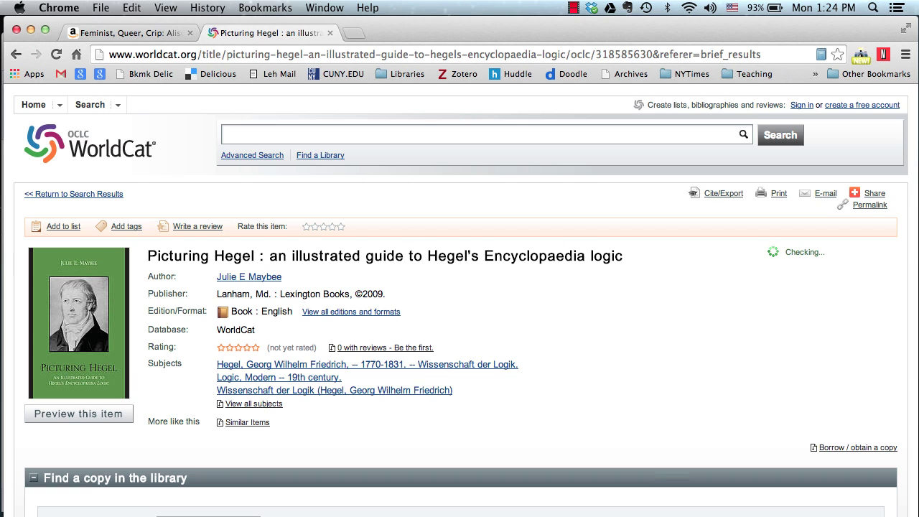
key(super+Tab)
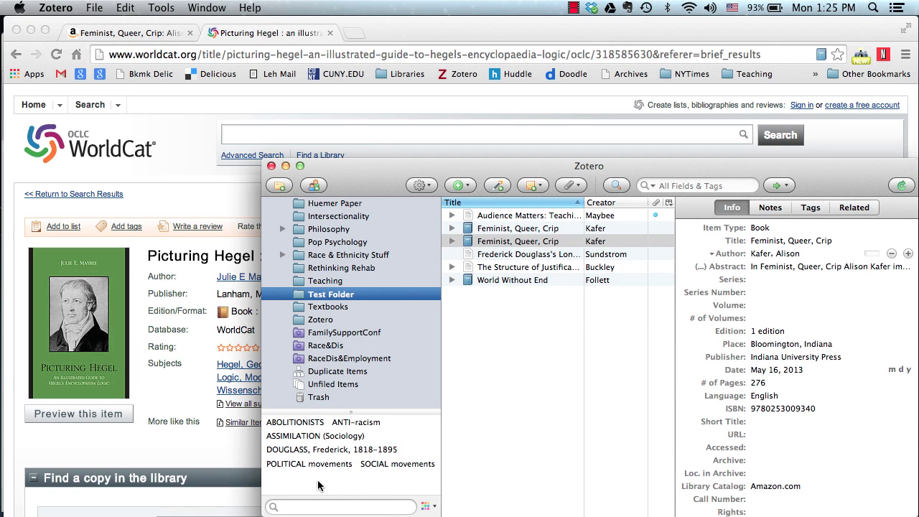
Step: Switch to Chrome and save the WorldCat record for "Picturing Hegel" to Zotero
click(212, 440)
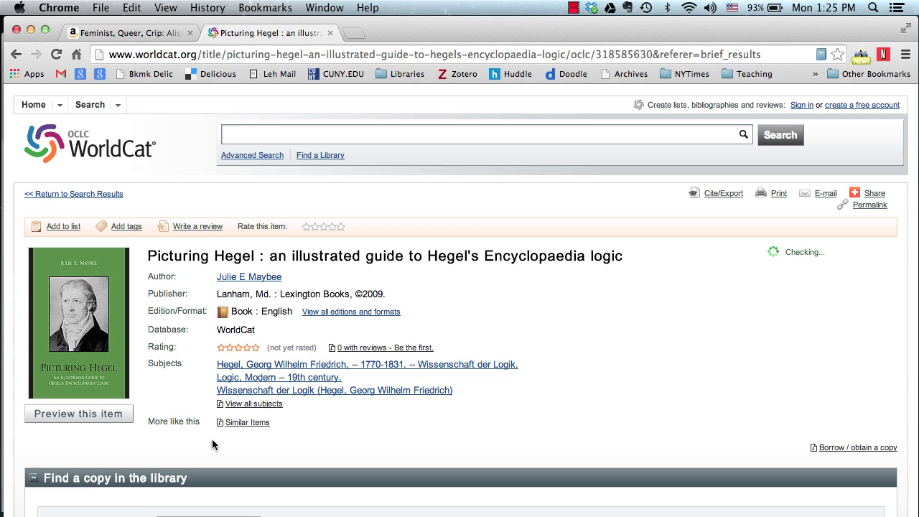
click(822, 55)
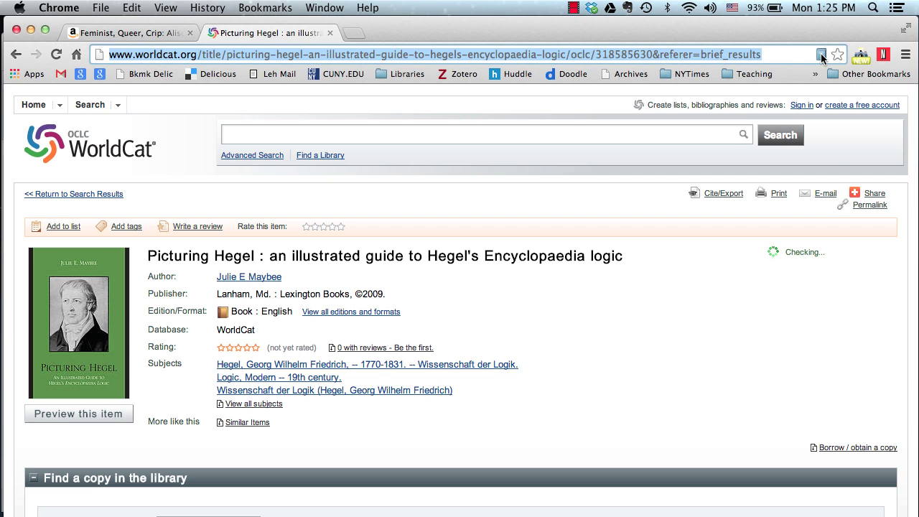
scroll(719, 347, down, 6)
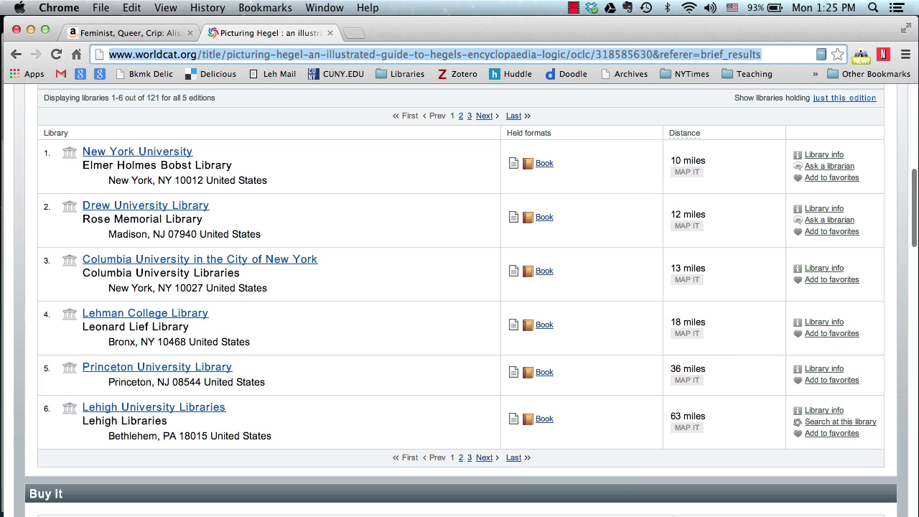
Step: Open the EBSCOhost record "Frederick Douglass's Longing for the End of Race" from the result list and save it to Zotero
key(super+Tab)
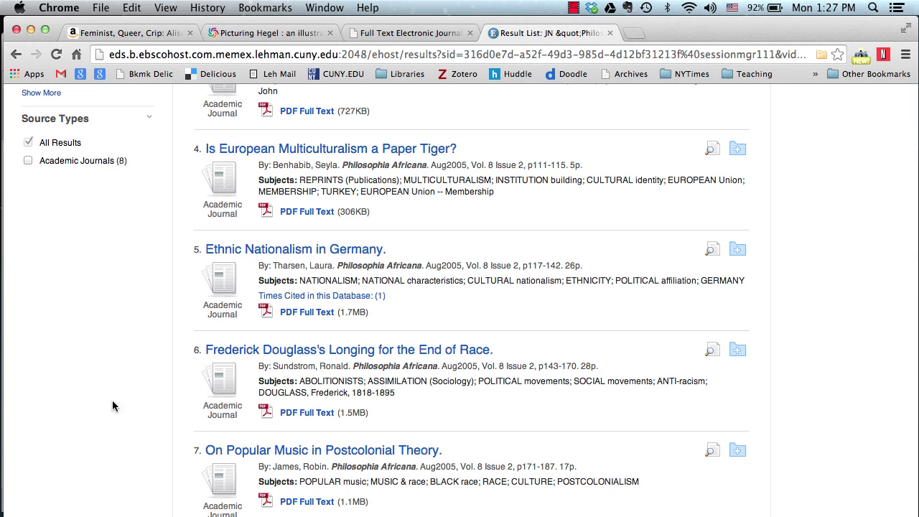
click(340, 351)
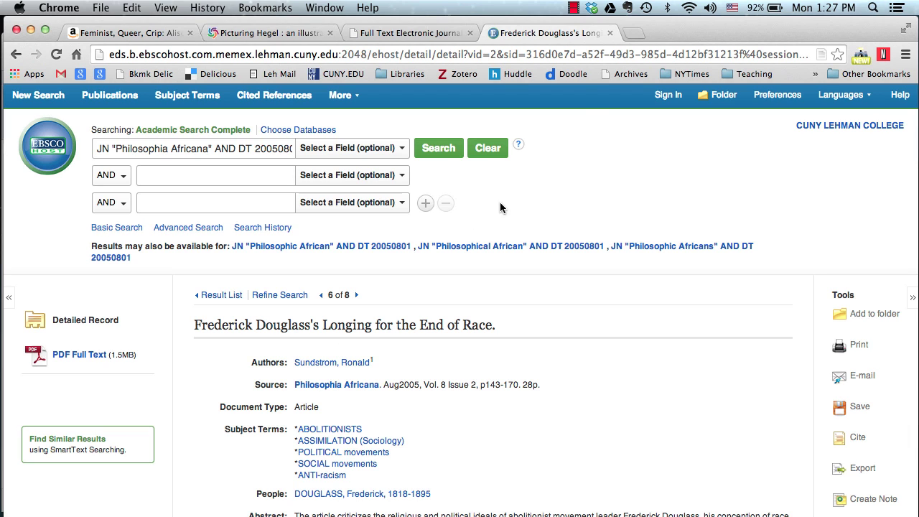
click(820, 56)
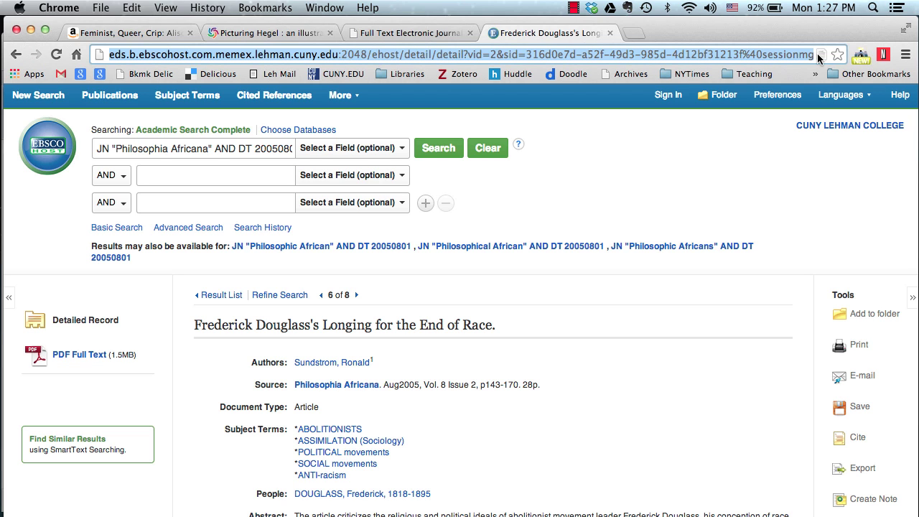
Step: Switch to Zotero, expand Race & Ethnicity Stuff, and add the "Picturing Hegel" book from Test Folder to the Textbooks collection
key(super+Tab)
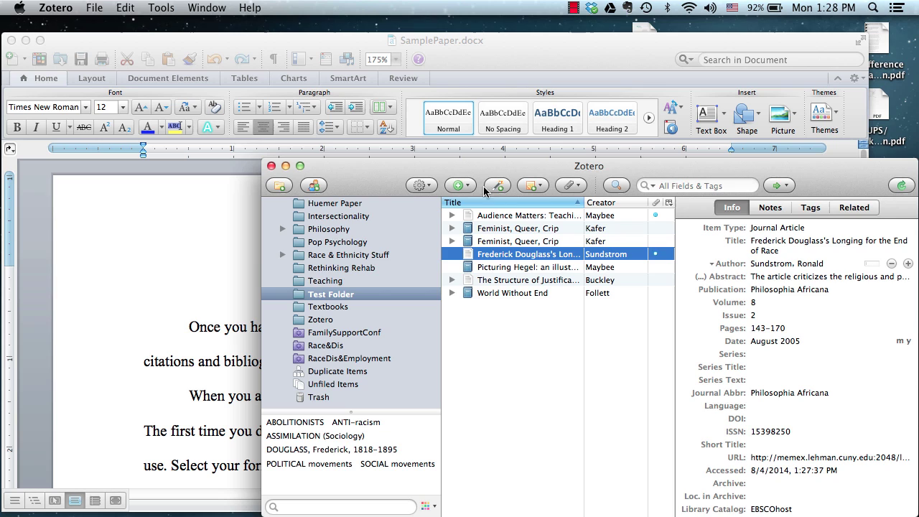
click(281, 255)
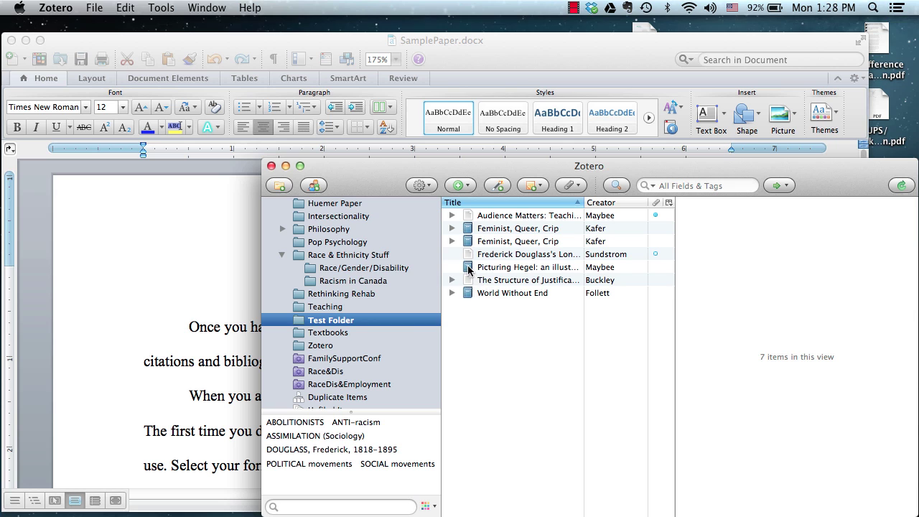
drag(468, 270, 324, 332)
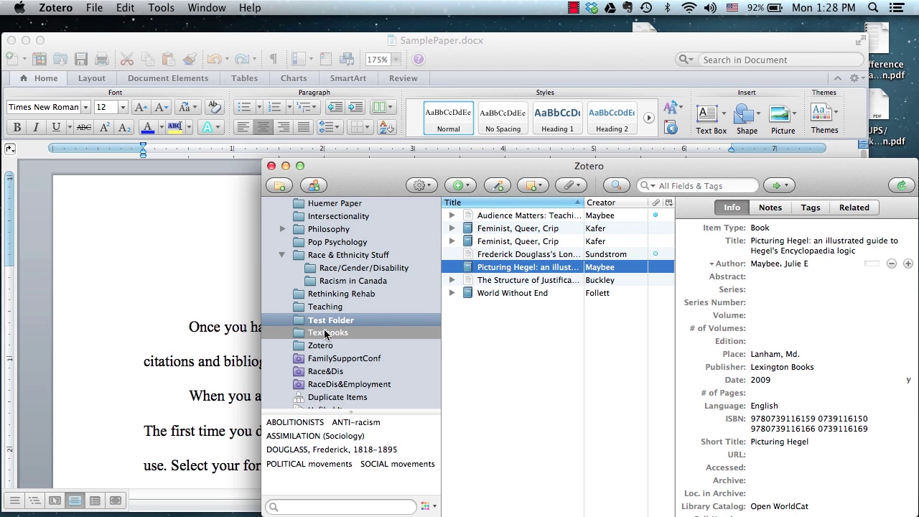
drag(325, 331, 325, 331)
Step: Open the professor's library collection inside the DSAB 605 group library
scroll(334, 394, down, 5)
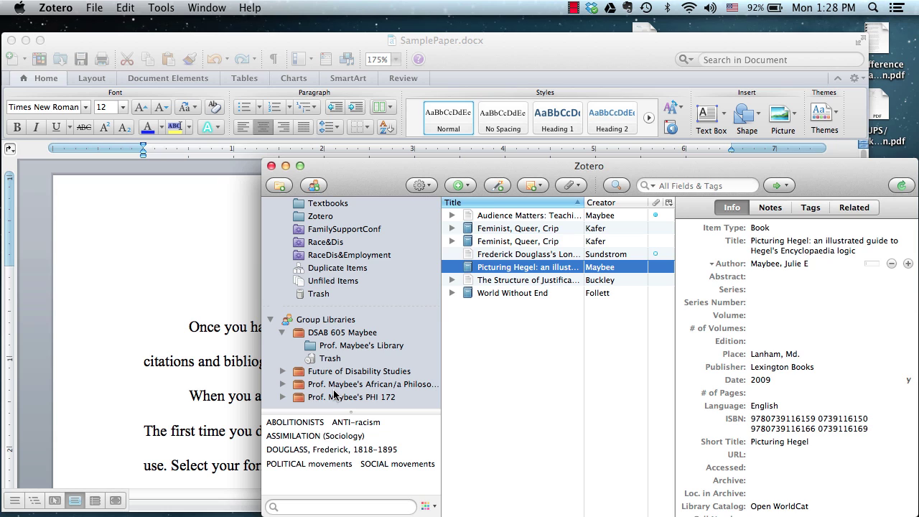
click(321, 346)
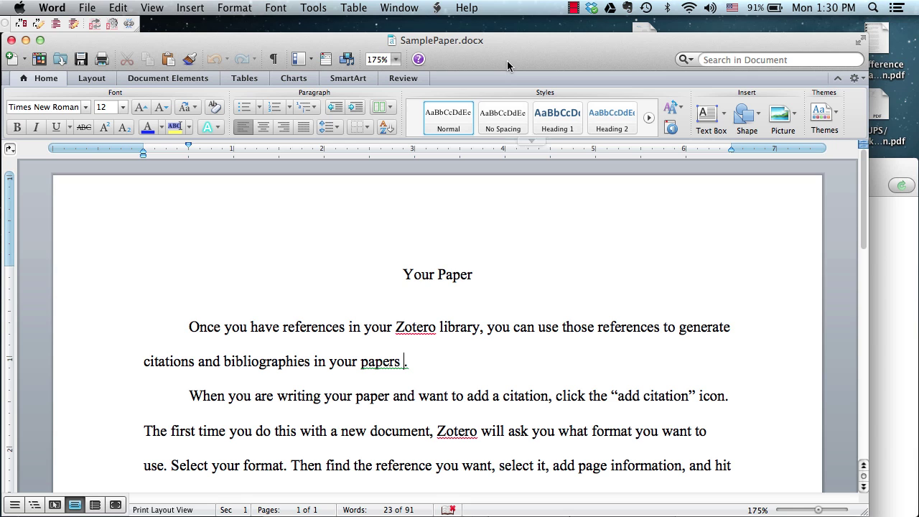
Step: Start a Zotero citation after "papers" in the first paragraph, with Chicago Manual of Style 16th edition (author-date) as the document's citation style
click(20, 24)
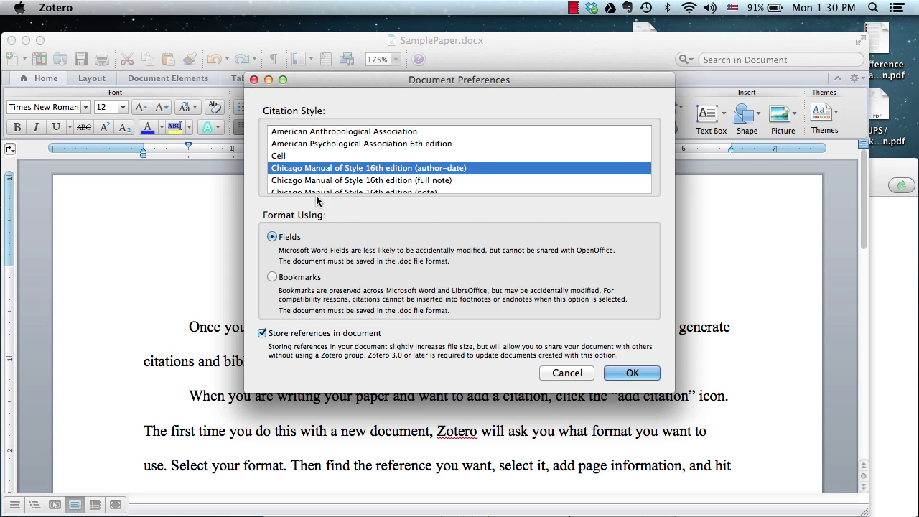
click(632, 373)
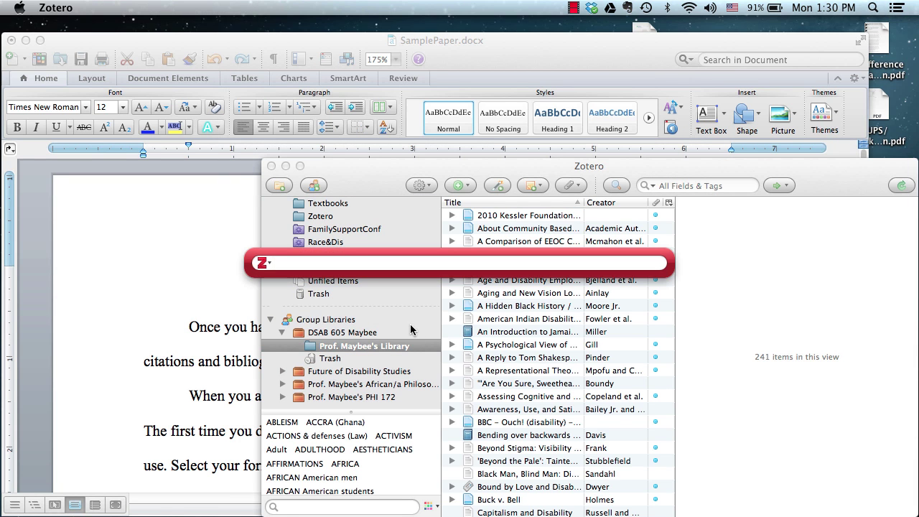
Step: Find "Picturing Hegel" by its author's surname and insert it as the first paragraph's citation with page 78
text(maybee)
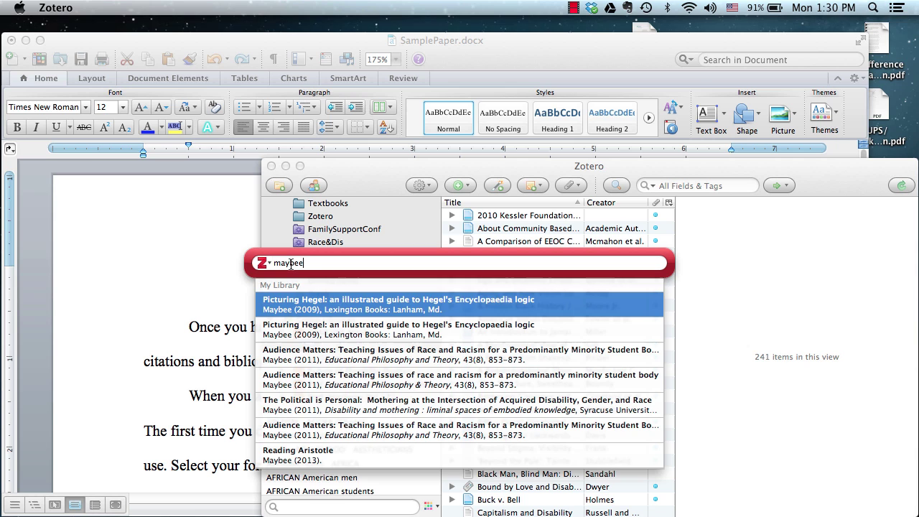
key(Return)
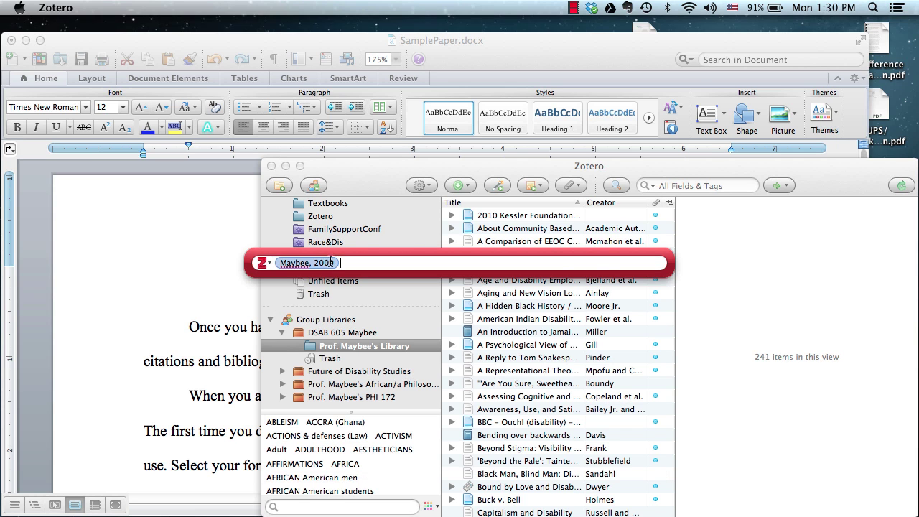
click(332, 261)
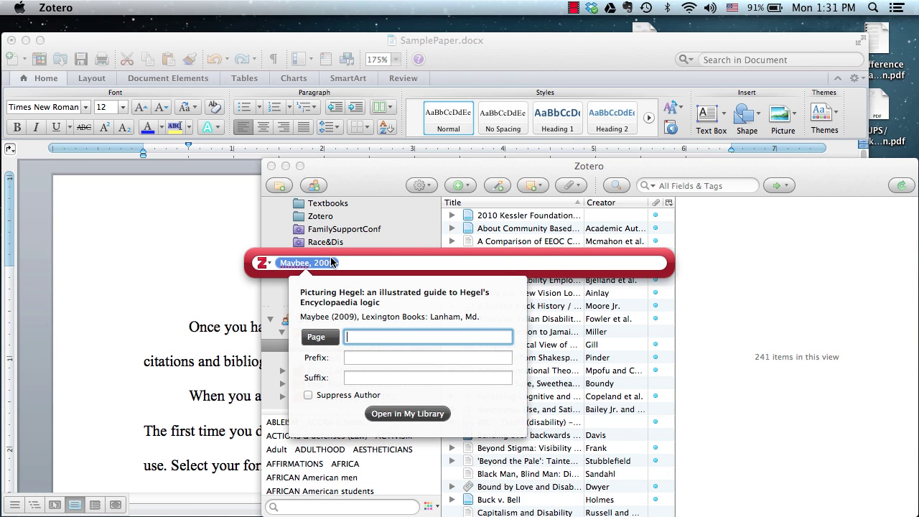
text(78)
key(Return)
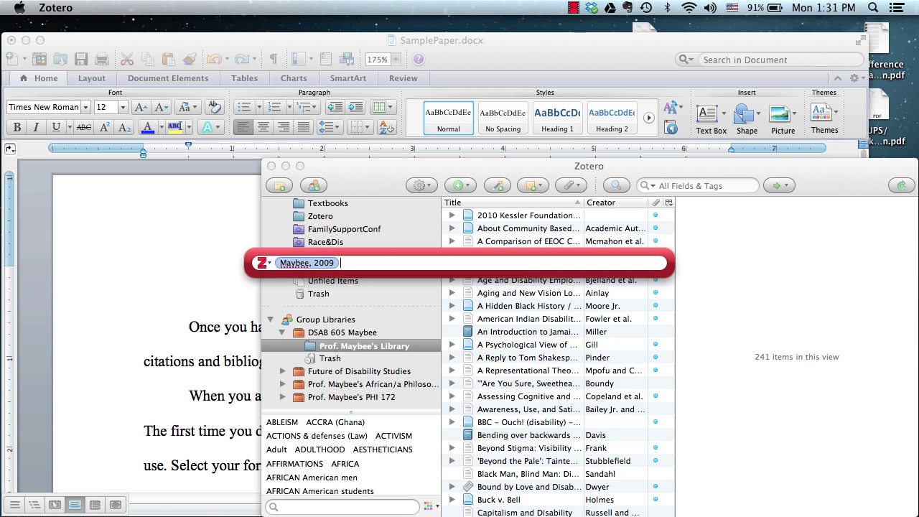
key(Return)
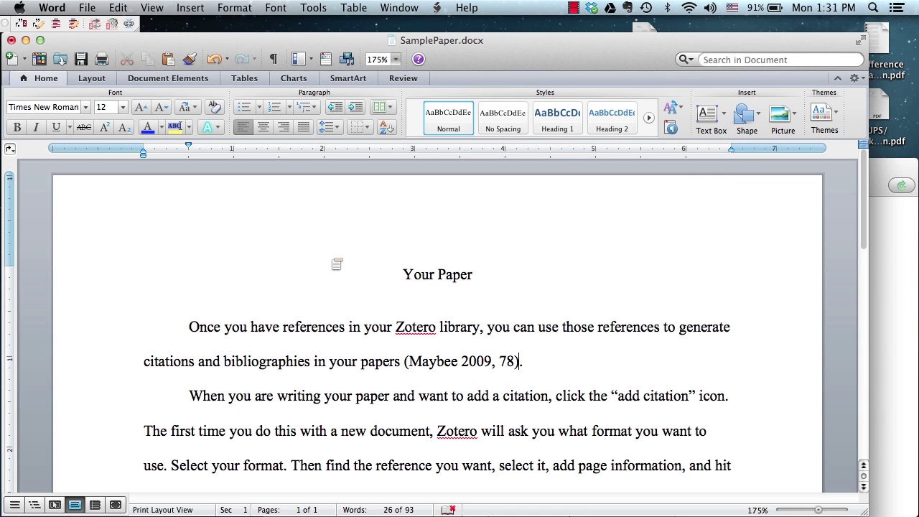
Step: Cite the second "Feminist, Queer, Crip" entry from Test Folder, page 24, after the word "return", using the citation dialog's Classic View
scroll(409, 361, down, 1)
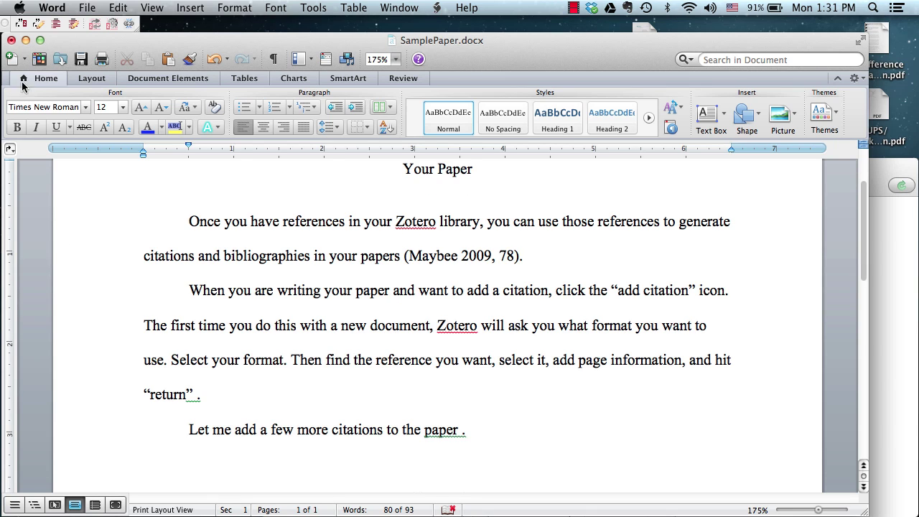
click(20, 25)
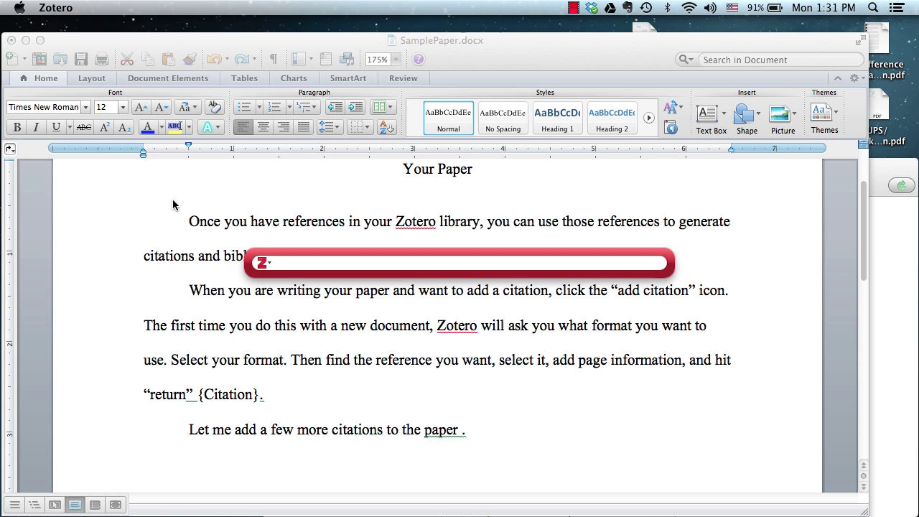
click(263, 263)
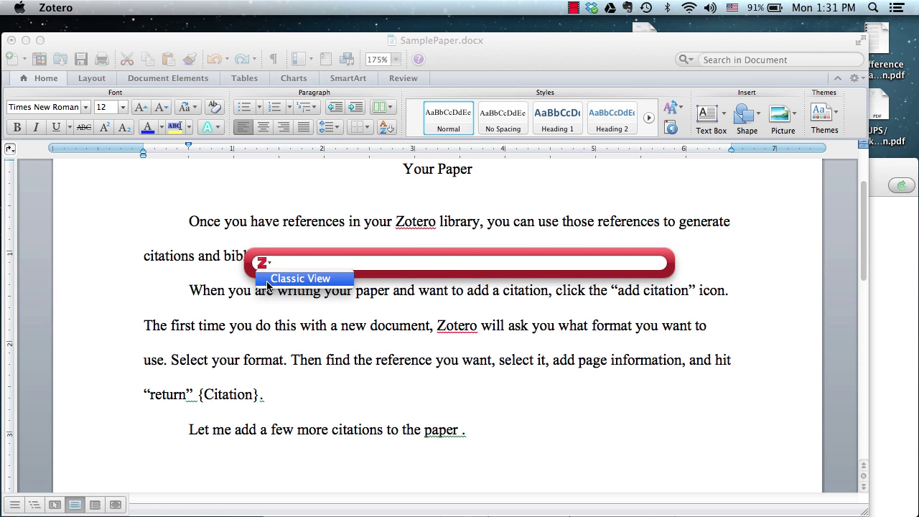
click(267, 286)
scroll(300, 212, up, 1)
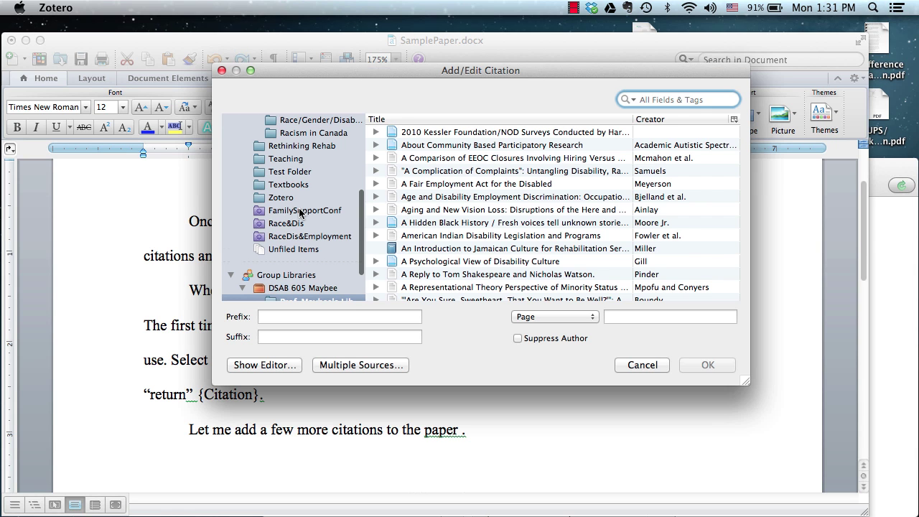
click(296, 173)
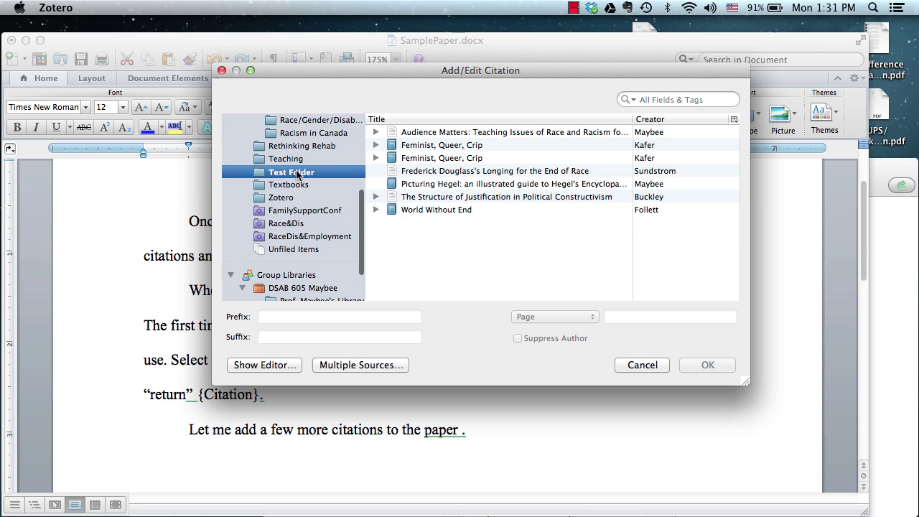
click(431, 159)
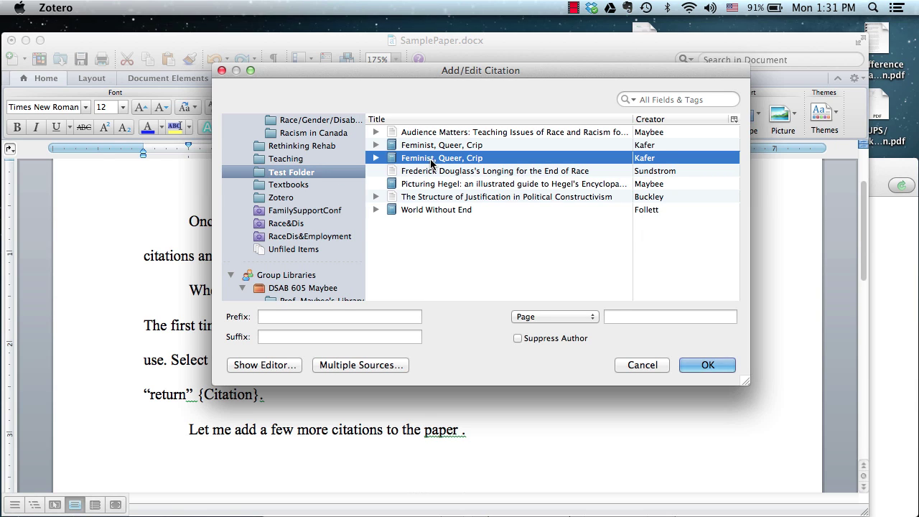
click(617, 317)
text(24)
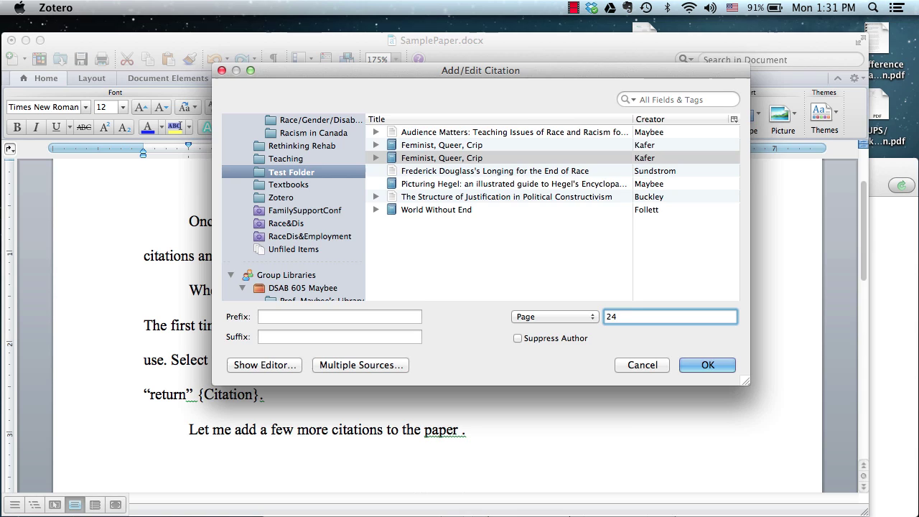
key(Return)
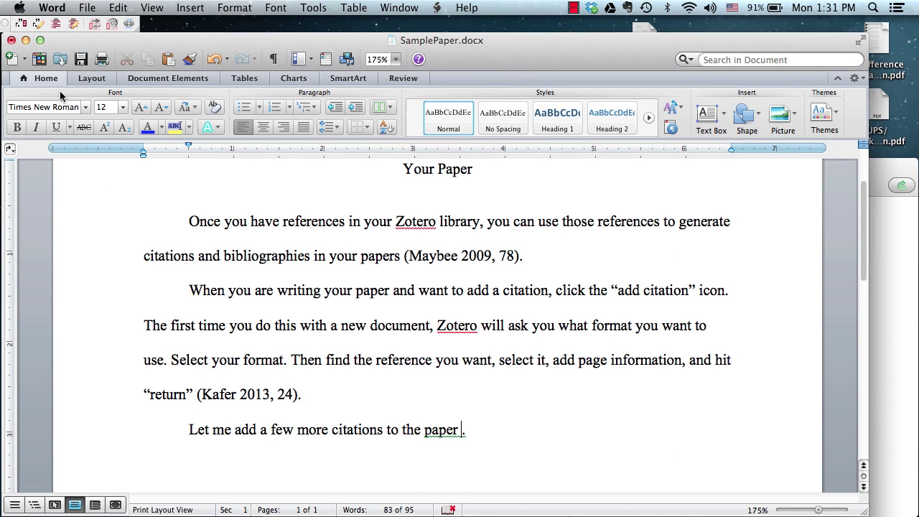
Step: Cite "Frederick Douglass's Longing for the End of Race" without a page number at the end of the last paragraph, using Classic View
click(20, 25)
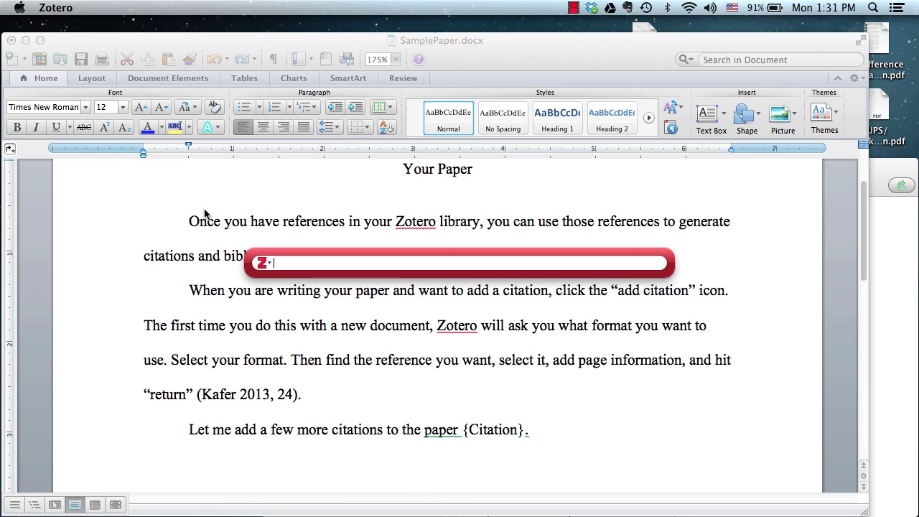
click(262, 263)
click(267, 279)
click(453, 173)
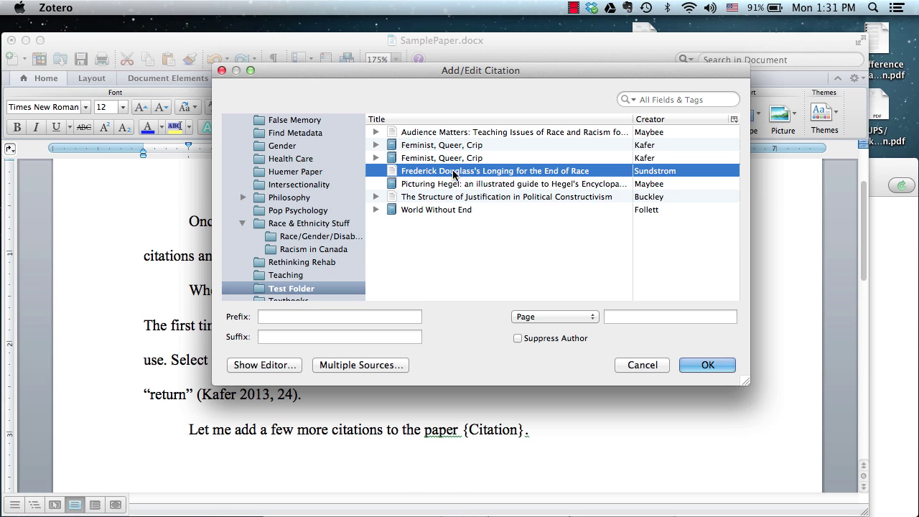
click(692, 362)
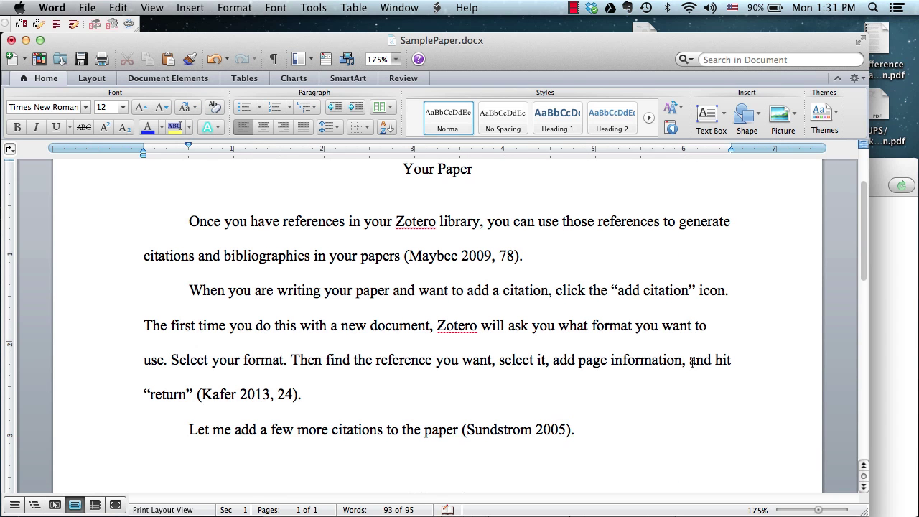
Step: Insert the Zotero bibliography on the empty line below the Bibliography heading
scroll(570, 370, down, 5)
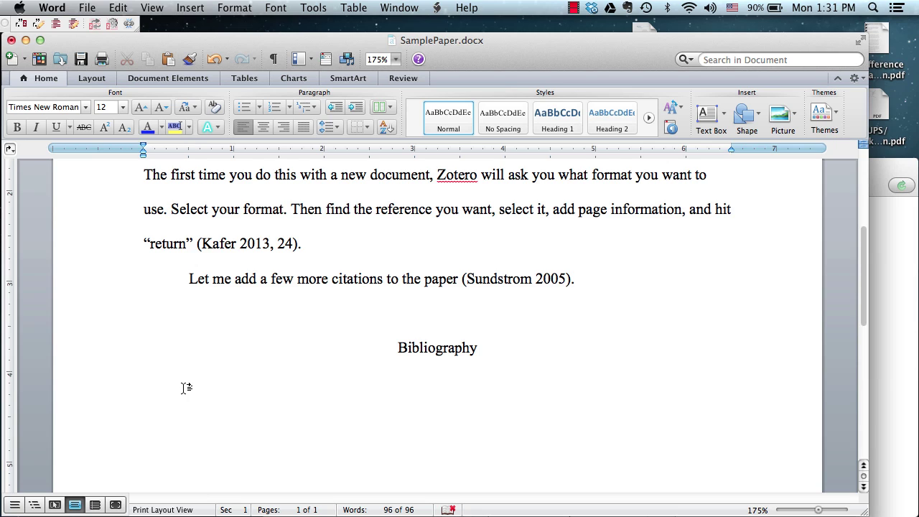
click(56, 24)
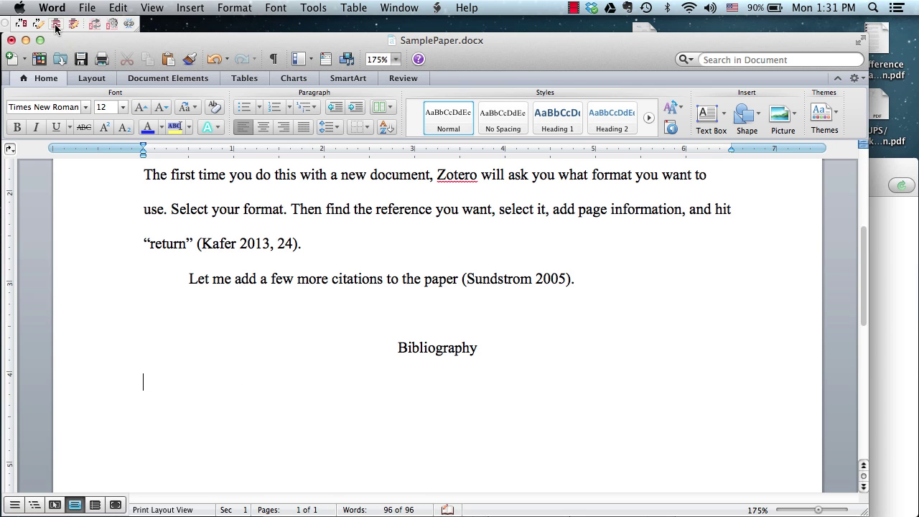